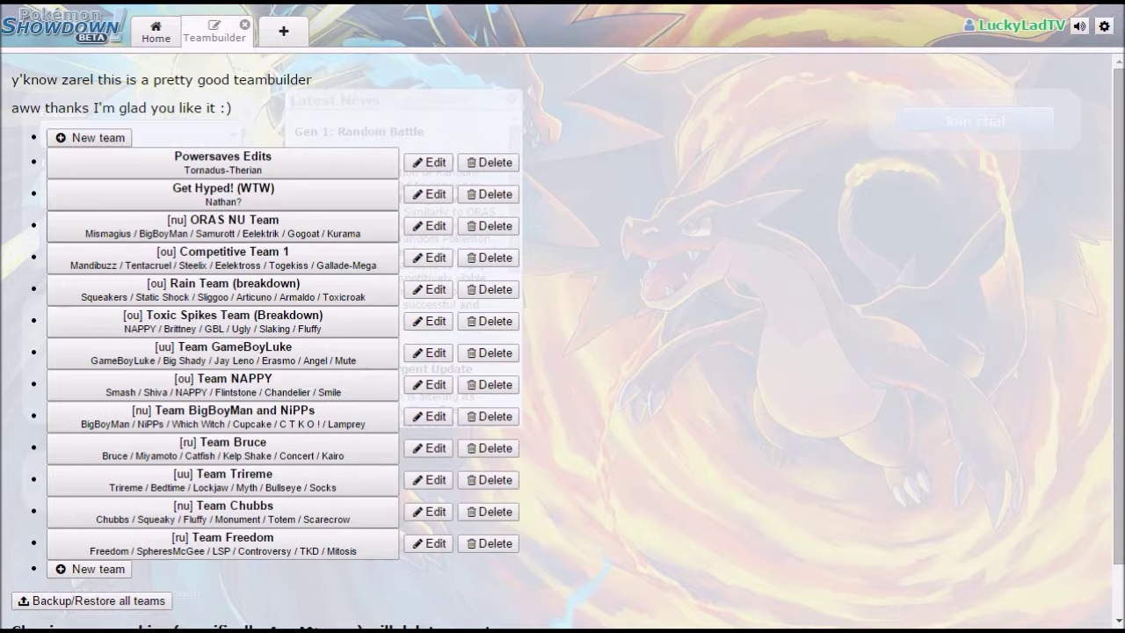
Open the Get Hyped! (WTW) team and add Terrakion as a new team member
{"action": "left_click", "coordinate": [223, 193]}
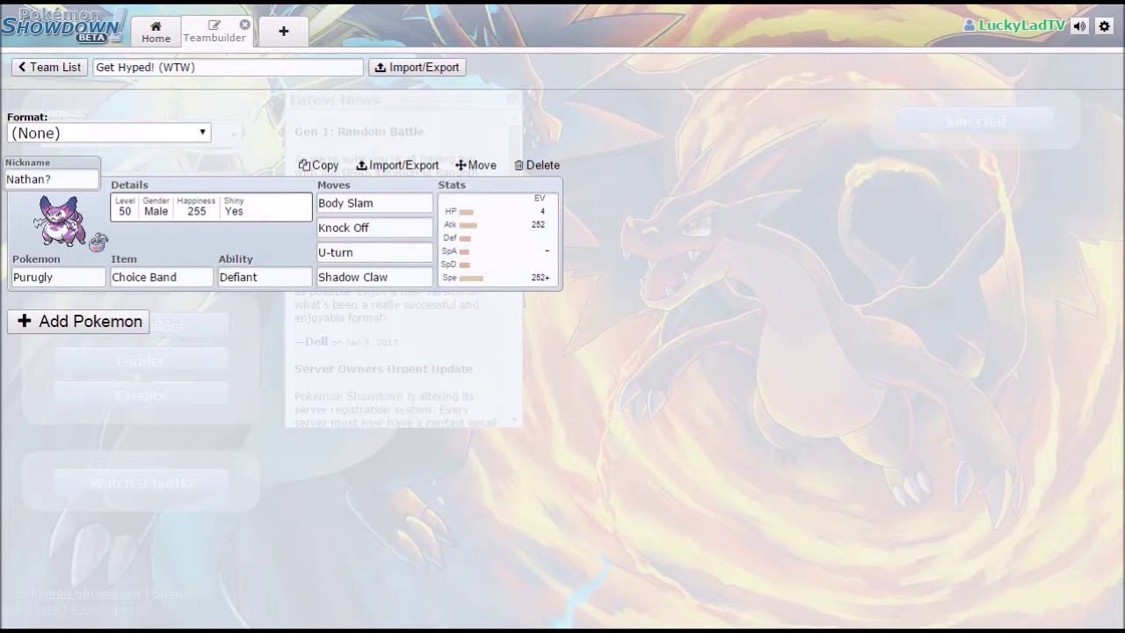
{"action": "left_click", "coordinate": [58, 277]}
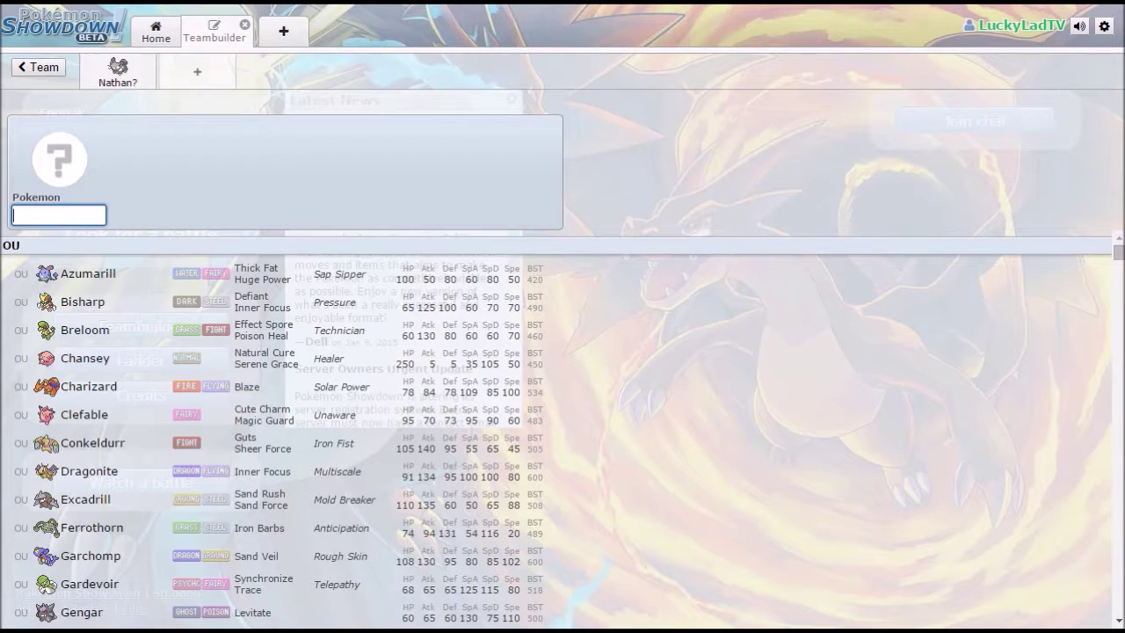
{"action": "type", "text": "terr"}
{"action": "key", "text": "Return"}
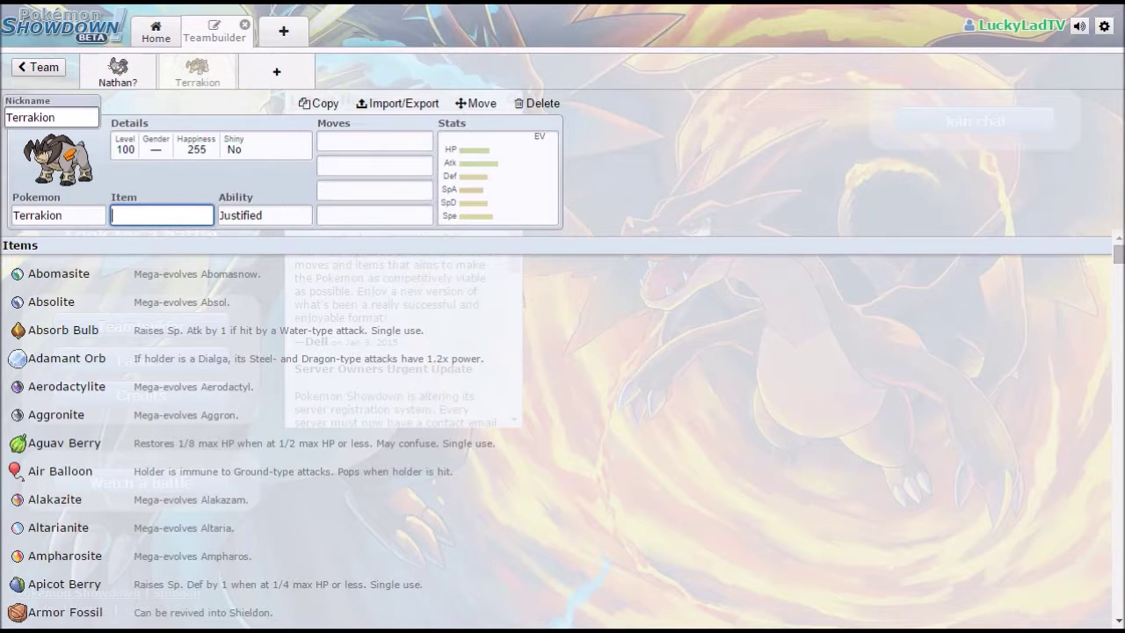
Set Terrakion's level to 50 and give it a Choice Scarf, keeping the Justified ability
{"action": "left_click", "coordinate": [211, 145]}
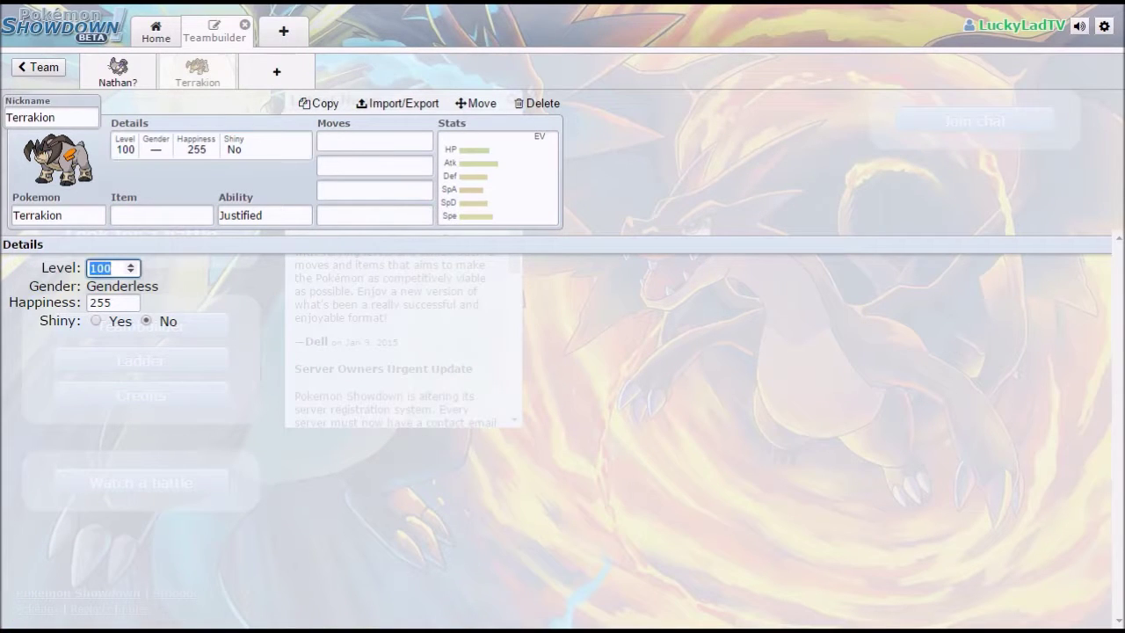
{"action": "type", "text": "50"}
{"action": "left_click", "coordinate": [162, 215]}
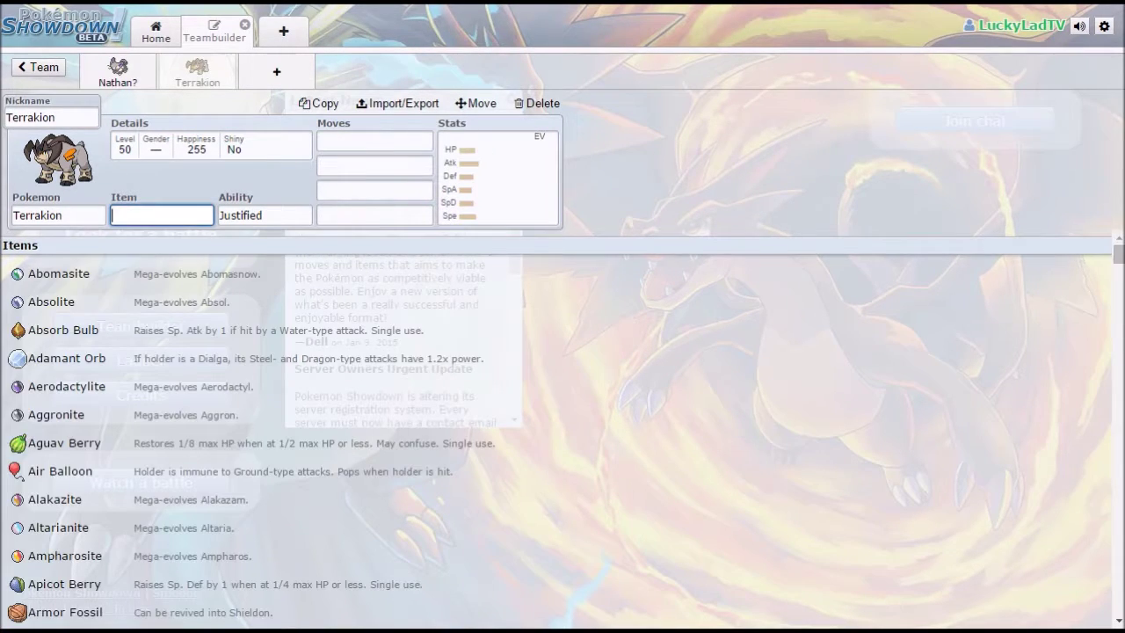
{"action": "type", "text": "choice"}
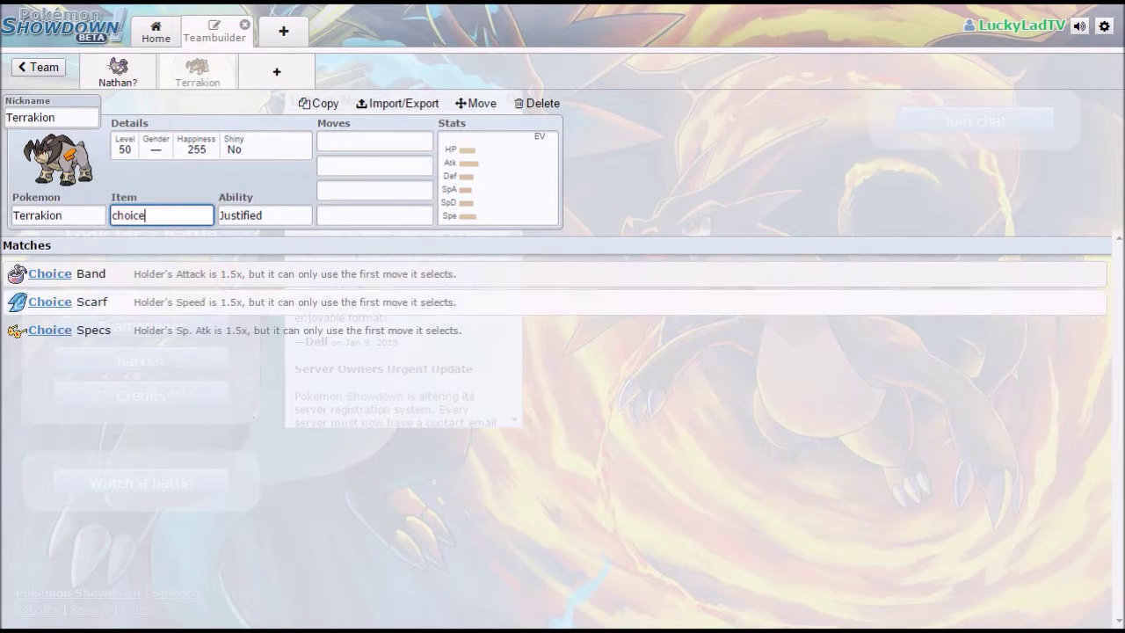
{"action": "key", "text": "Return"}
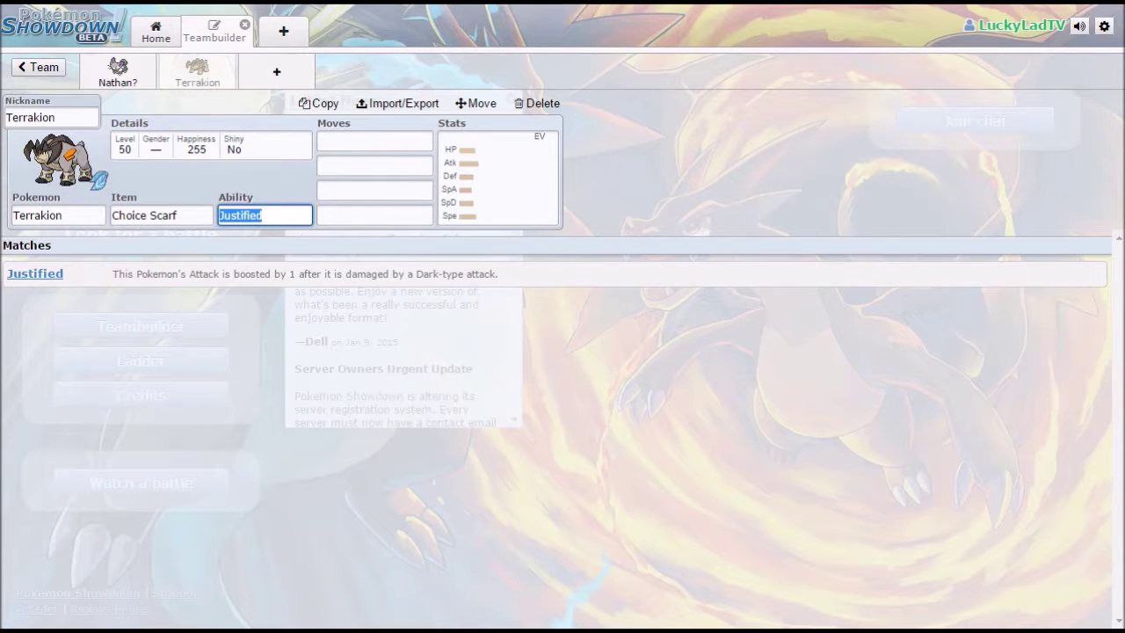
{"action": "key", "text": "Return"}
Give Terrakion Close Combat as its first move and Rock Slide as its second
{"action": "type", "text": "close"}
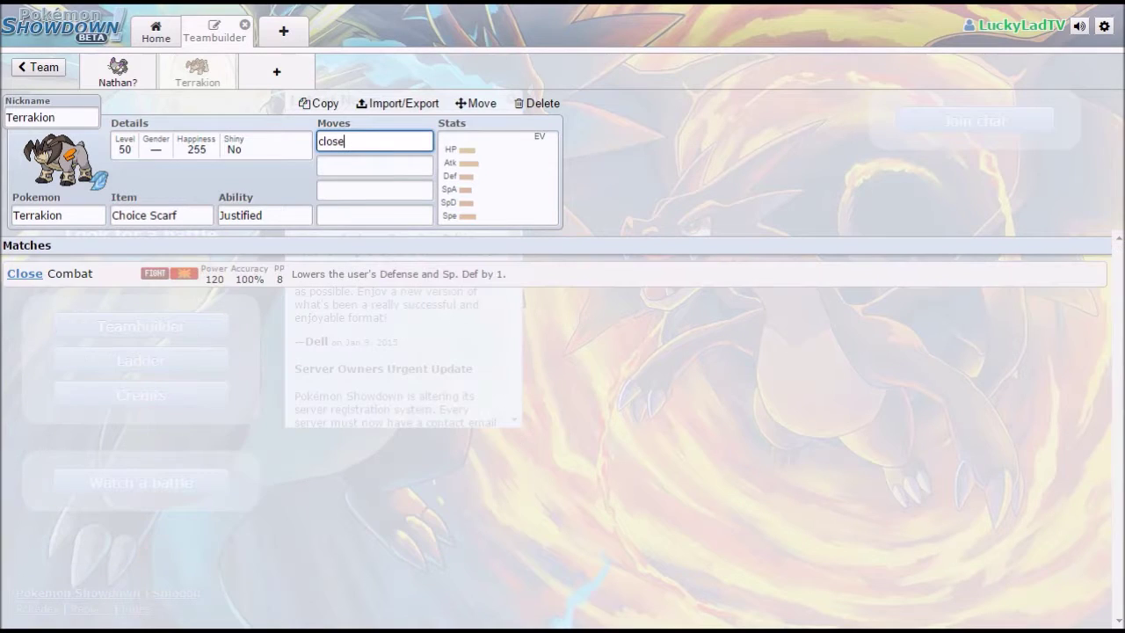
{"action": "key", "text": "Return"}
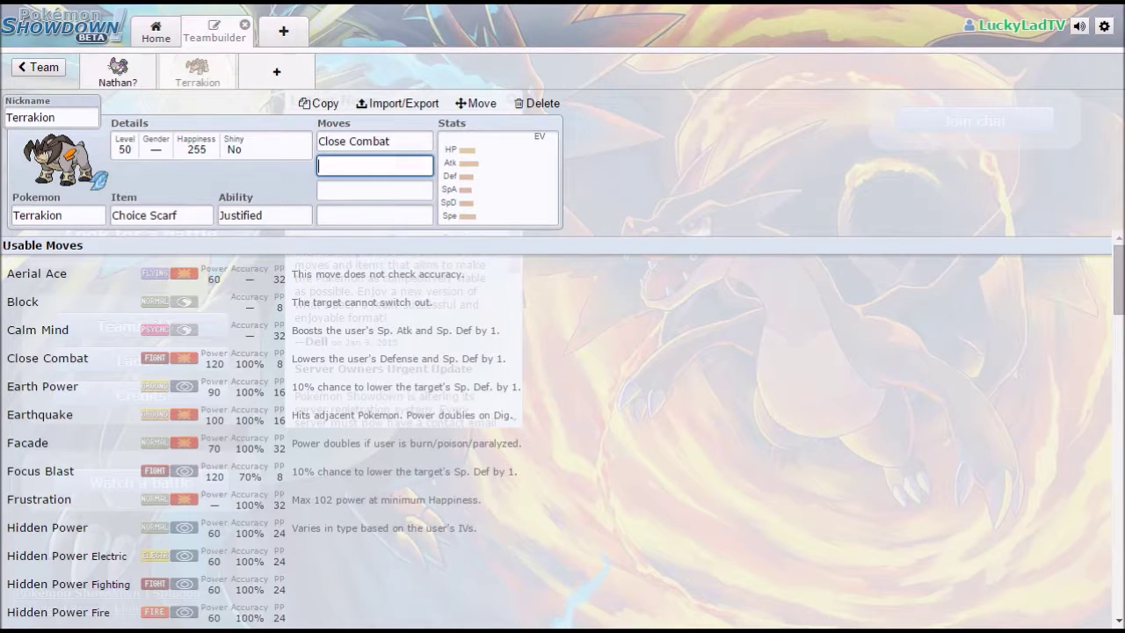
{"action": "type", "text": "rock"}
{"action": "key", "text": "Return"}
{"action": "left_click", "coordinate": [374, 165]}
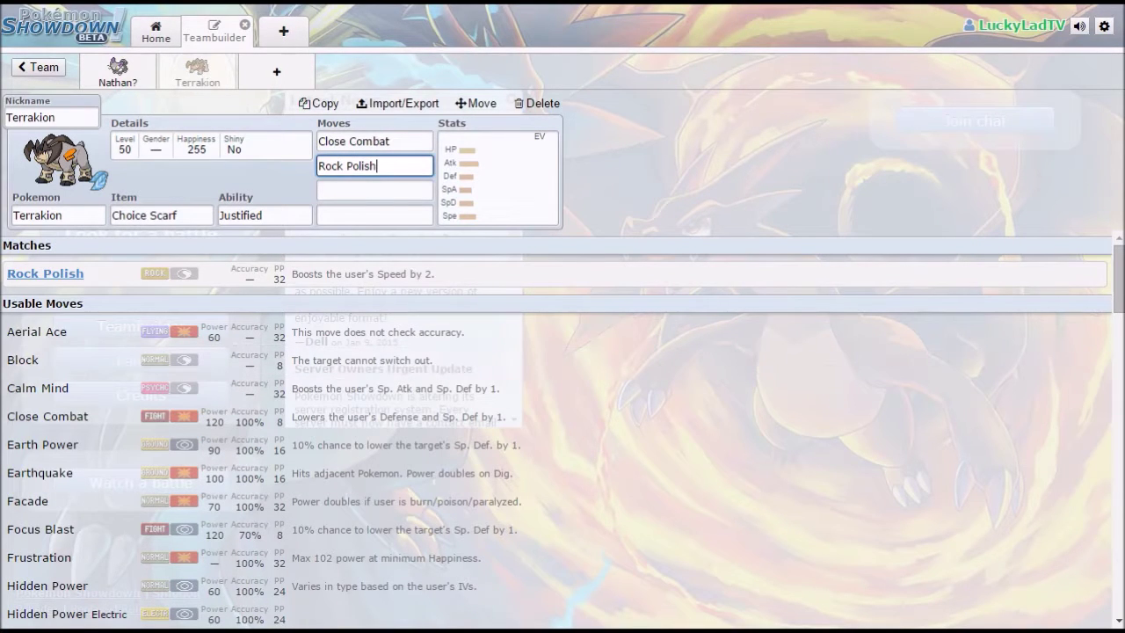
{"action": "key", "text": "BackSpace"}
{"action": "key", "text": "BackSpace"}
{"action": "key", "text": "BackSpace"}
{"action": "key", "text": "BackSpace"}
{"action": "key", "text": "BackSpace"}
{"action": "key", "text": "BackSpace"}
{"action": "type", "text": "s"}
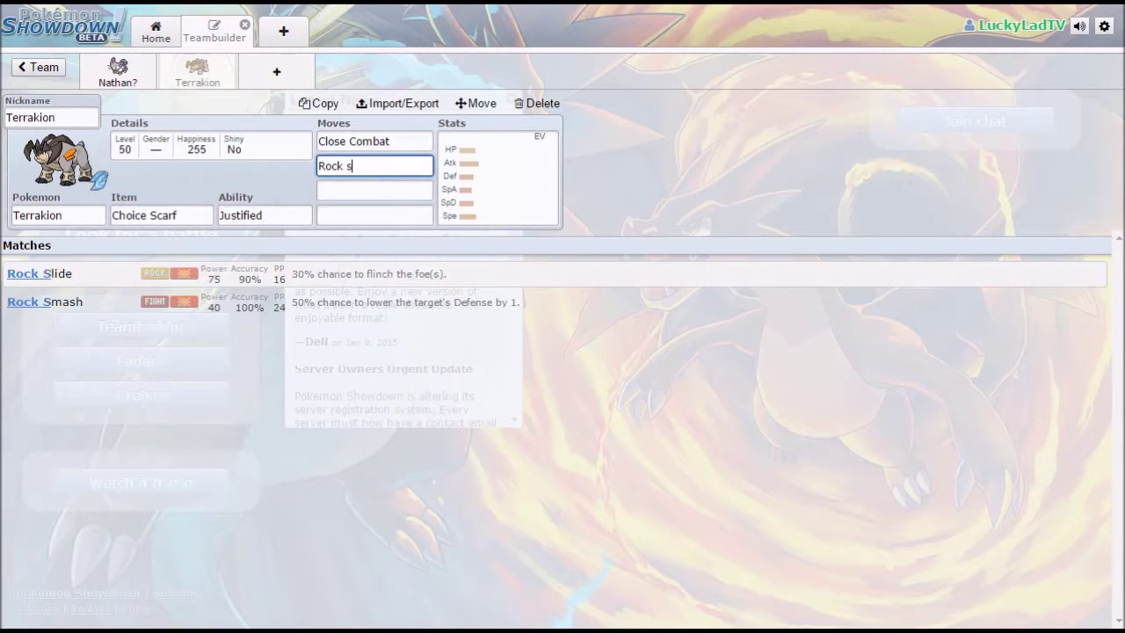
{"action": "key", "text": "Return"}
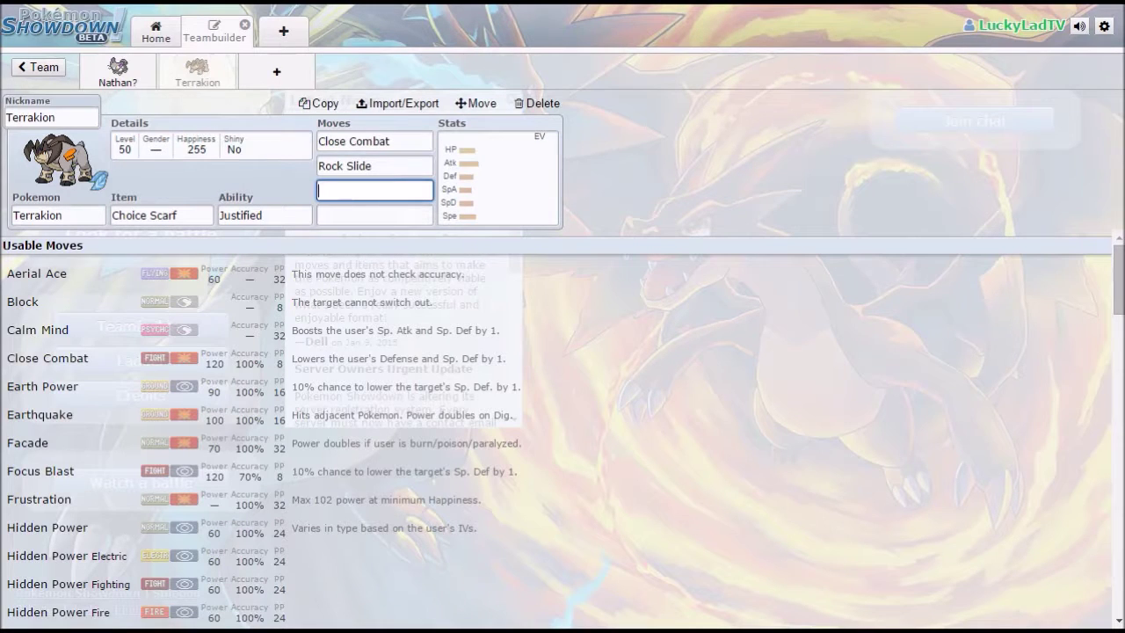
Fill Terrakion's third and fourth move slots with Earthquake and X-Scissor
{"action": "type", "text": "ear"}
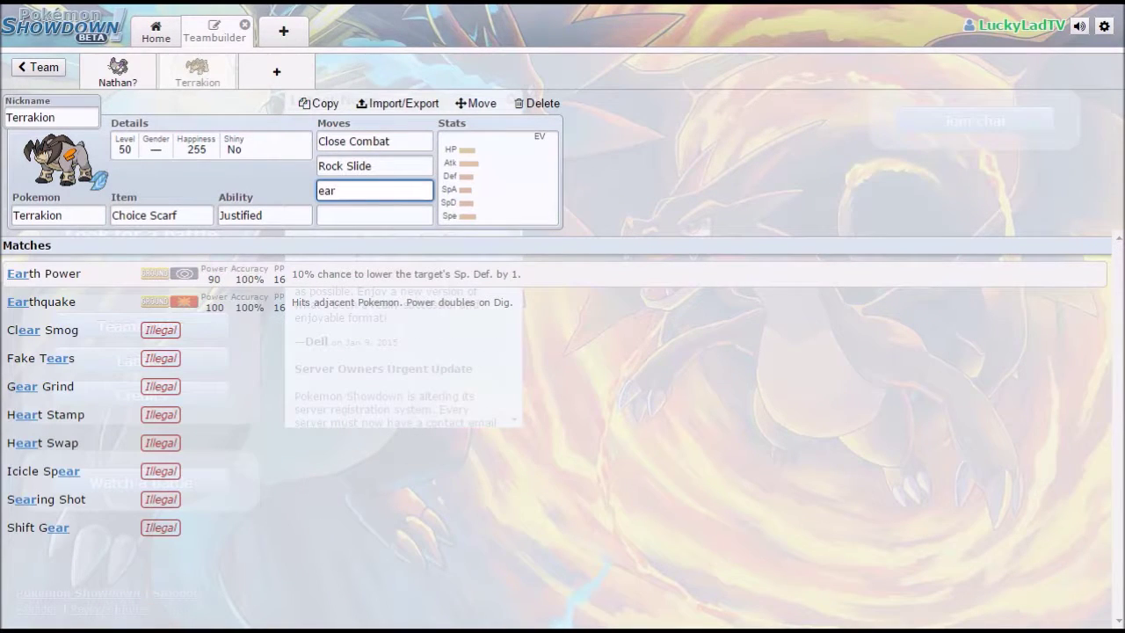
{"action": "key", "text": "Down"}
{"action": "key", "text": "Return"}
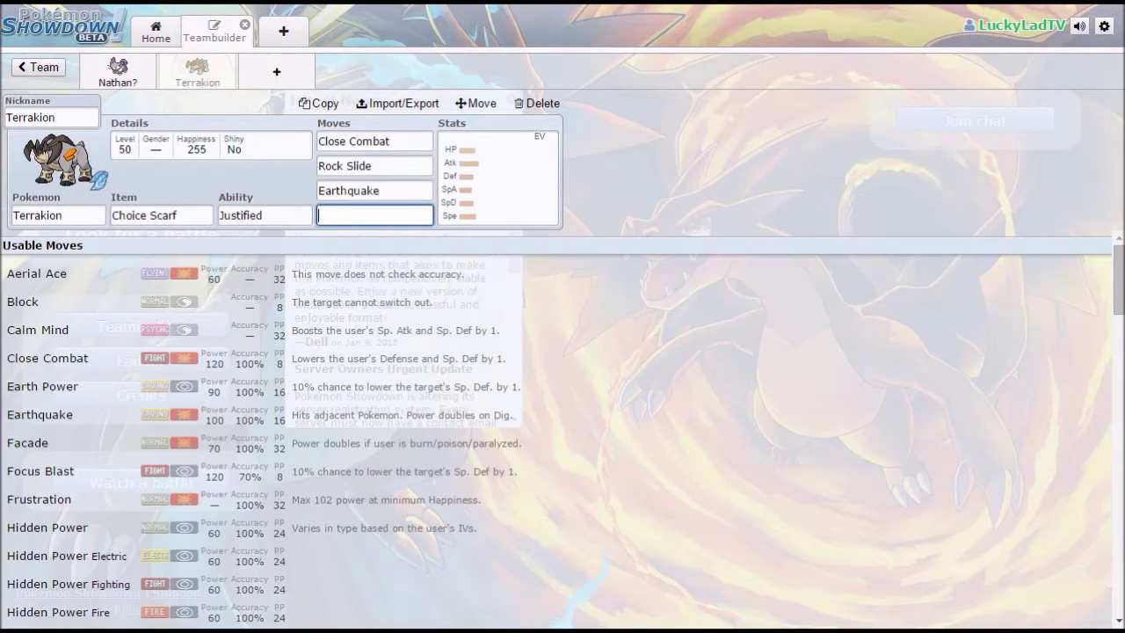
{"action": "type", "text": "x"}
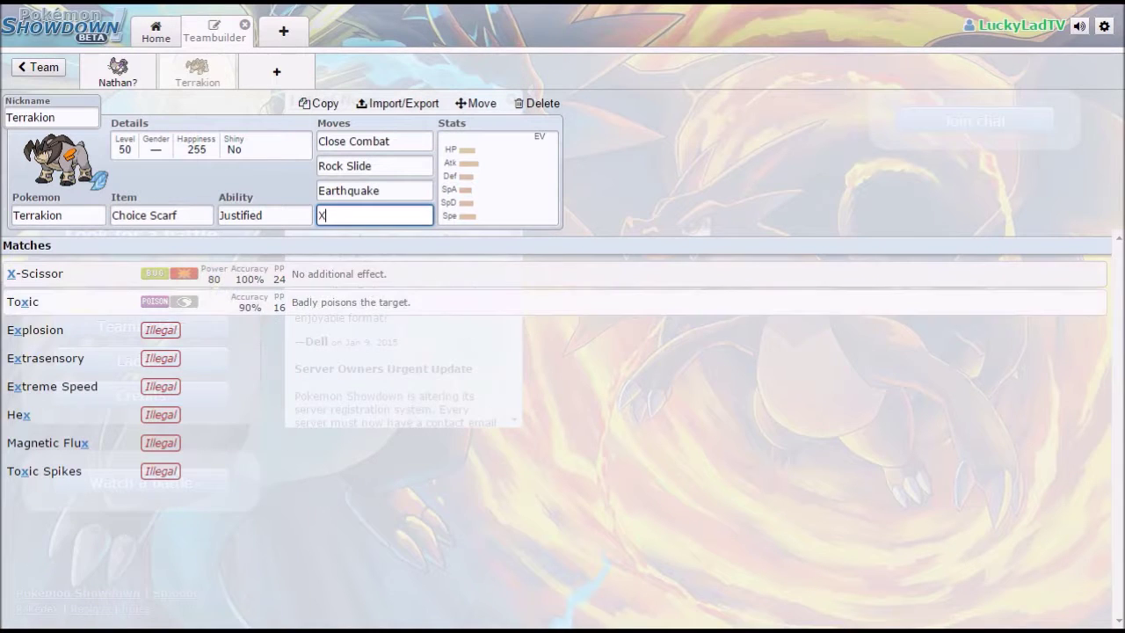
{"action": "key", "text": "Return"}
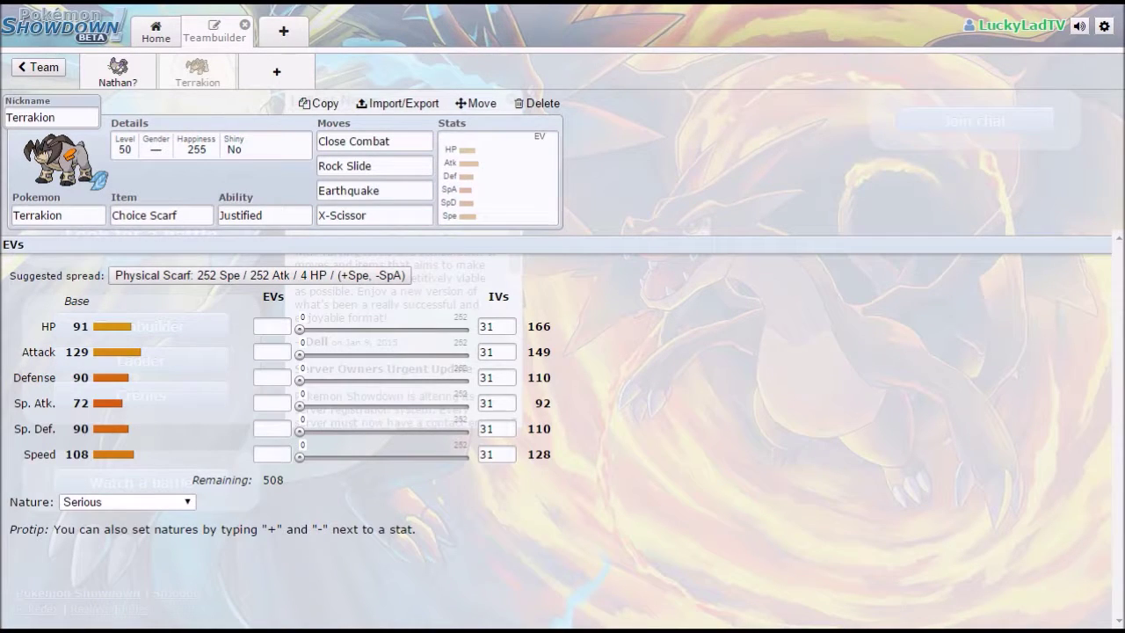
Set Terrakion's EVs to 4 HP, 252 Attack and 252 Speed, with an Adamant nature (+Atk, -SpA)
{"action": "left_click", "coordinate": [272, 351]}
{"action": "left_click", "coordinate": [272, 326]}
{"action": "type", "text": "4"}
{"action": "key", "text": "Tab"}
{"action": "type", "text": "252+"}
{"action": "left_click", "coordinate": [272, 453]}
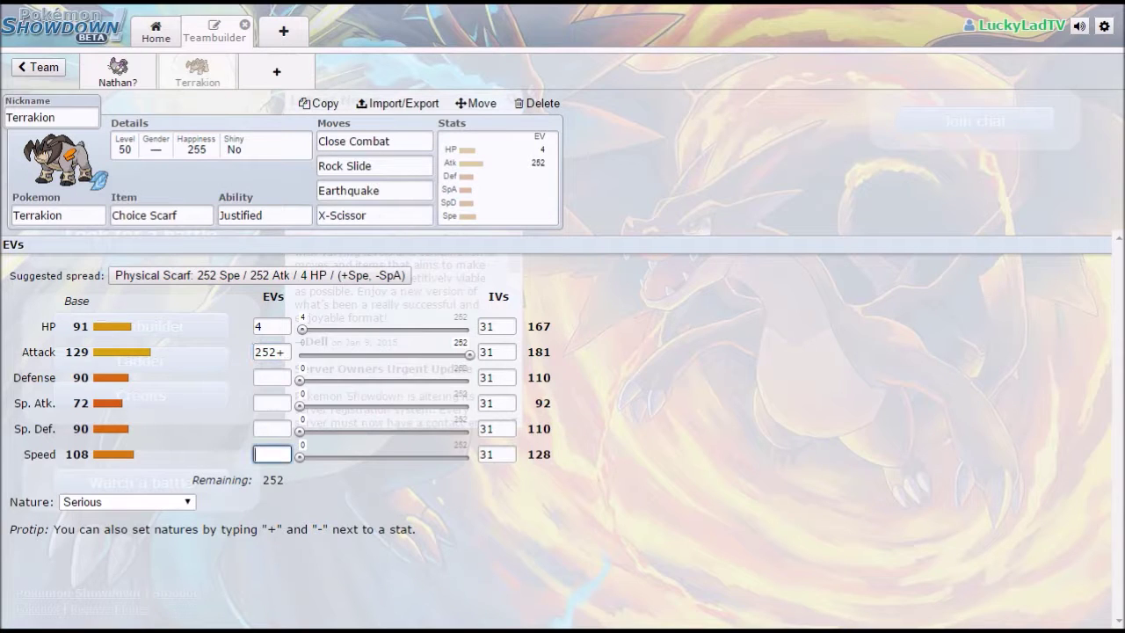
{"action": "type", "text": "252"}
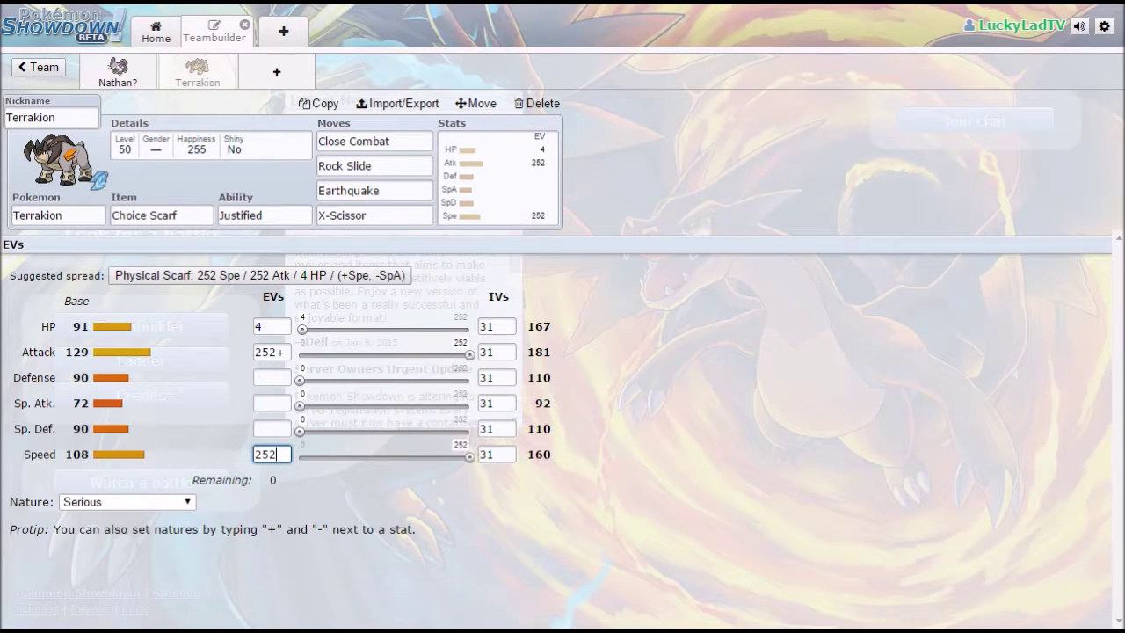
{"action": "left_click", "coordinate": [272, 403]}
{"action": "type", "text": "-"}
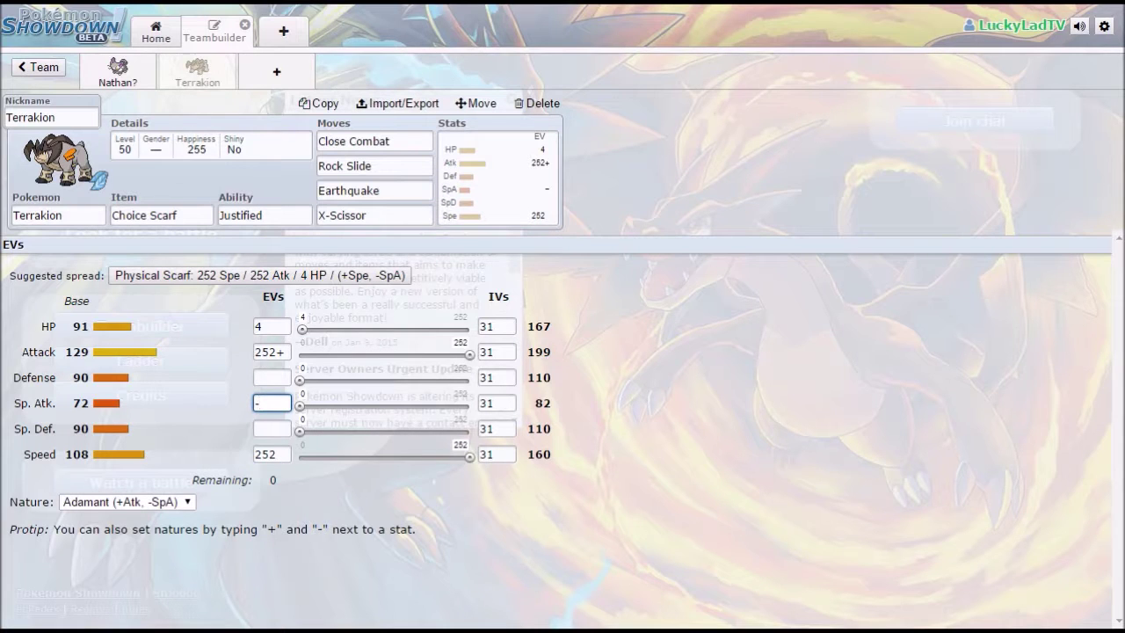